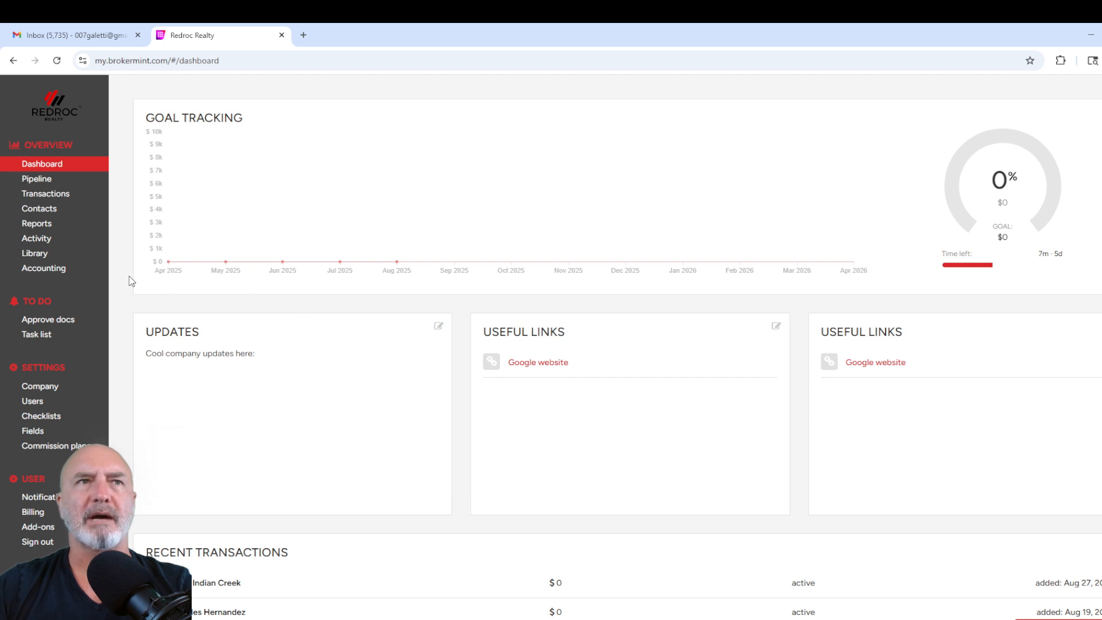
# Step: Start a new transaction with type Rent/Lease, status Active and Buyer as the represented party
pyautogui.click(32, 199)
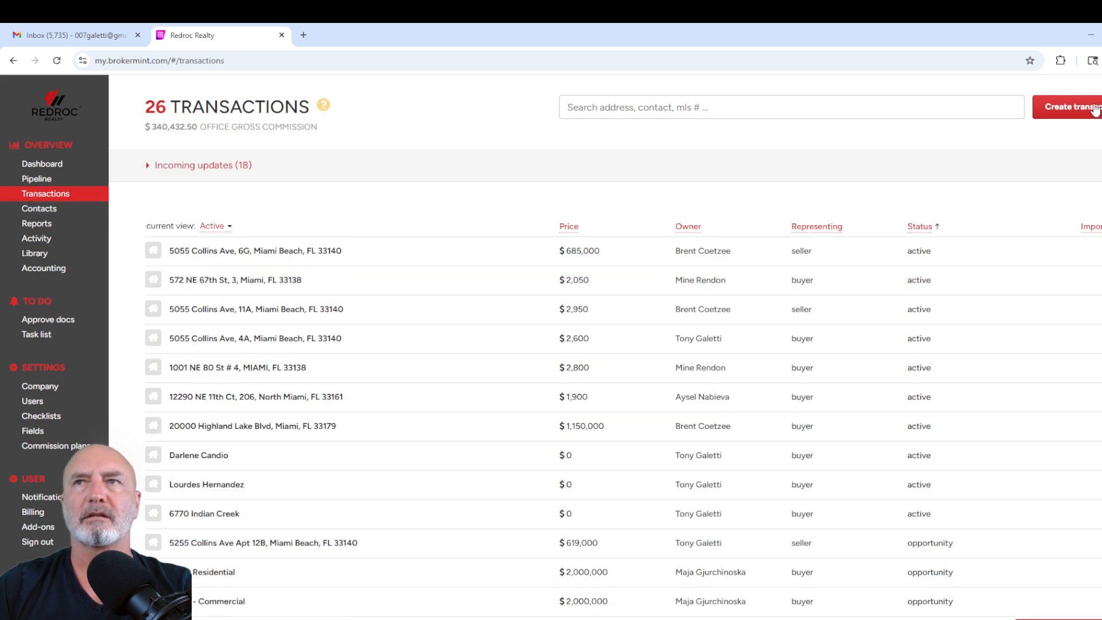
pyautogui.click(1087, 134)
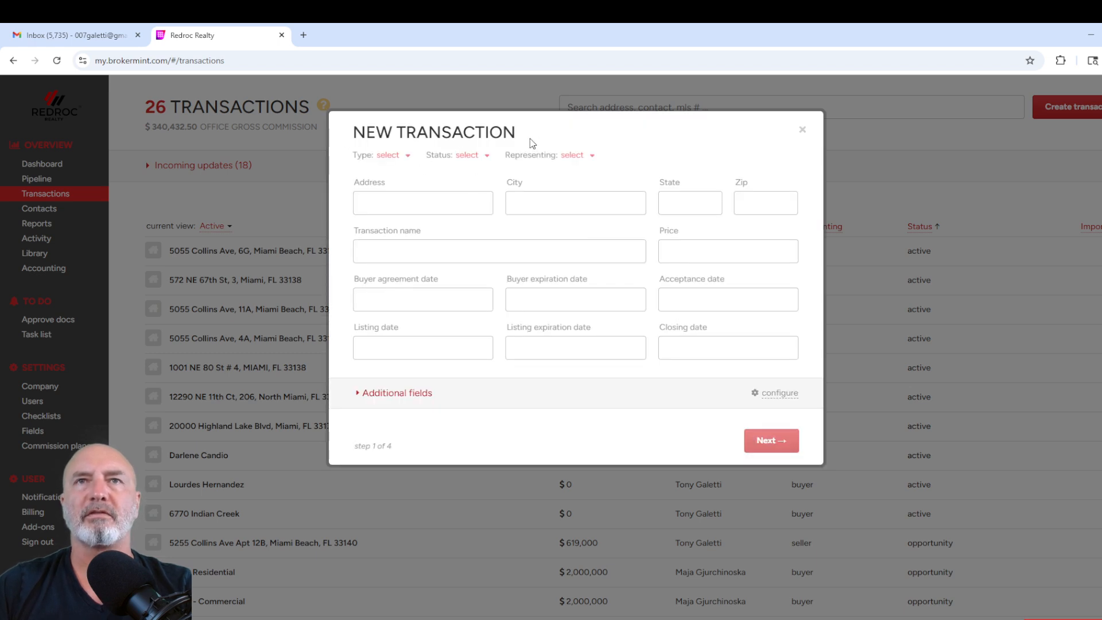
pyautogui.click(390, 156)
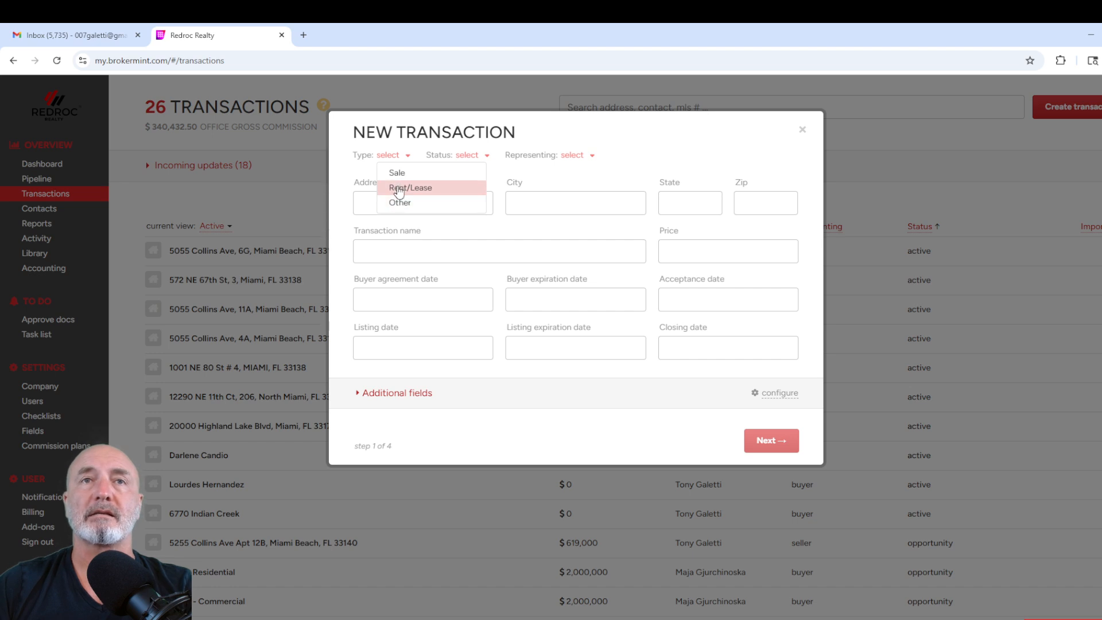
pyautogui.click(399, 189)
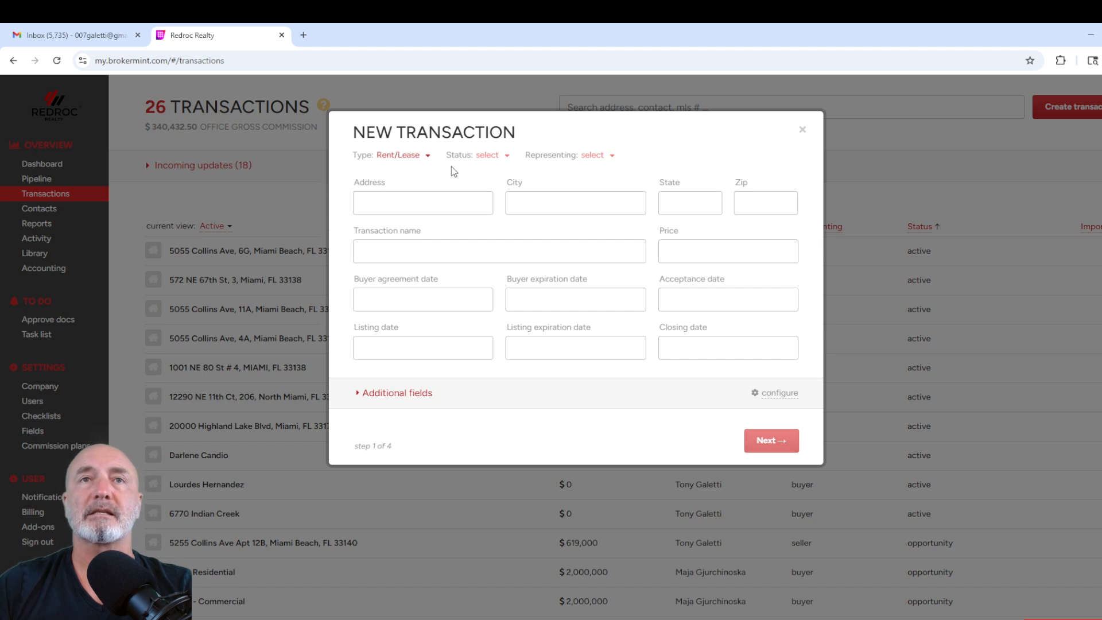
pyautogui.click(492, 156)
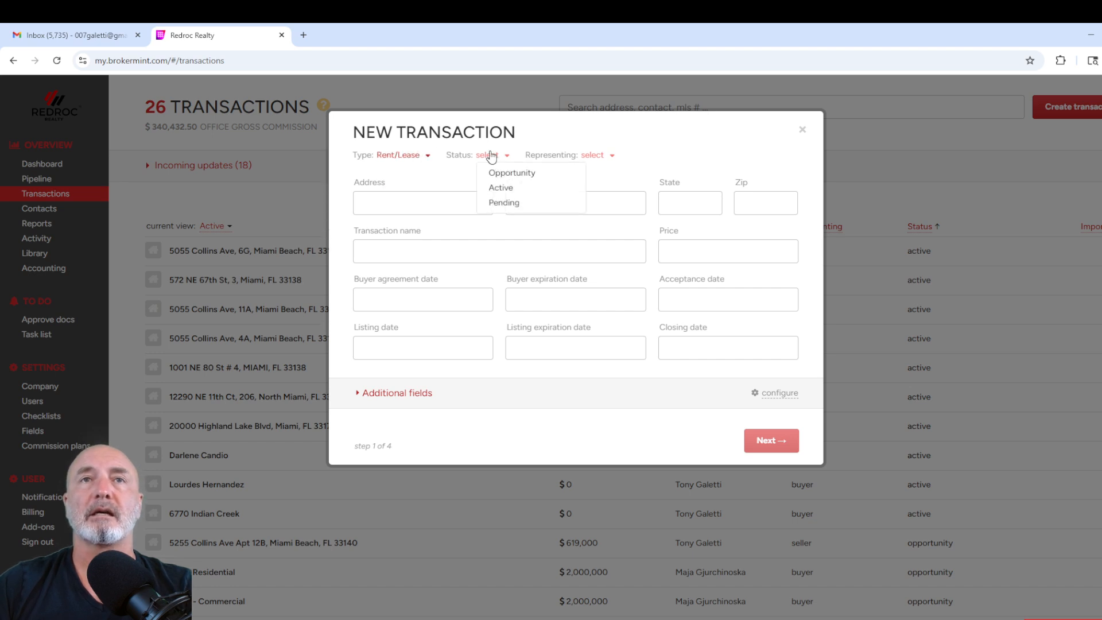
pyautogui.click(501, 188)
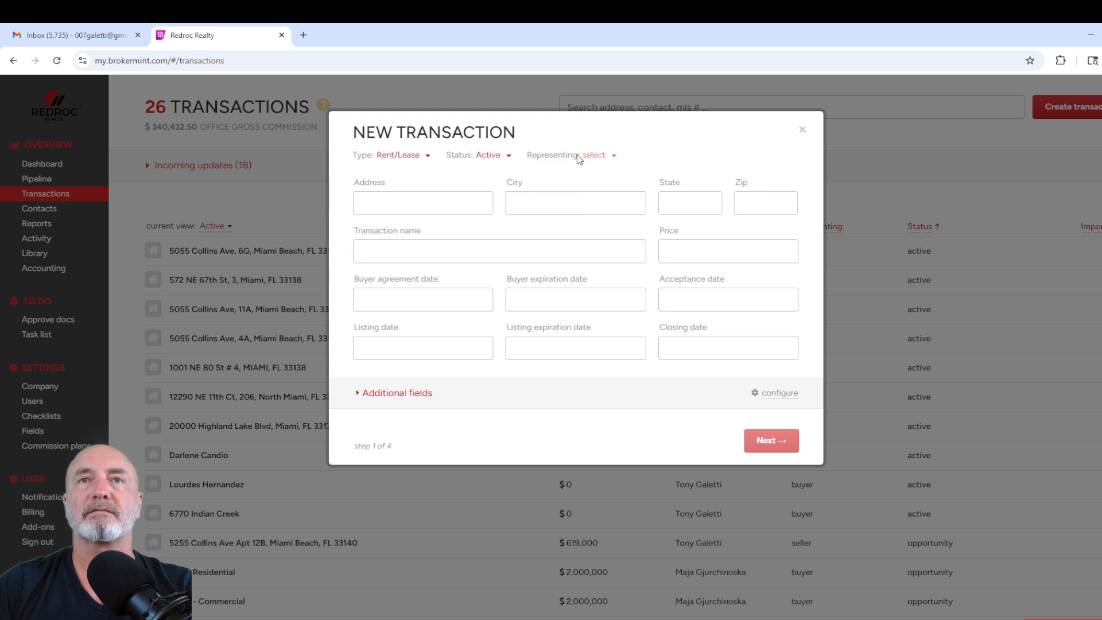
pyautogui.click(595, 155)
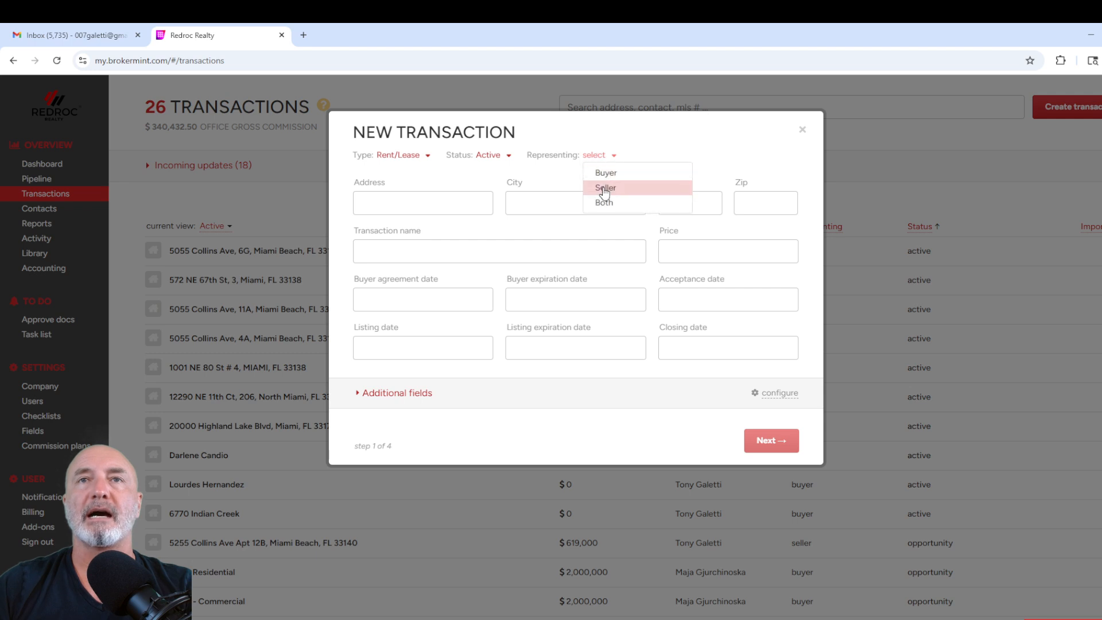
pyautogui.click(607, 173)
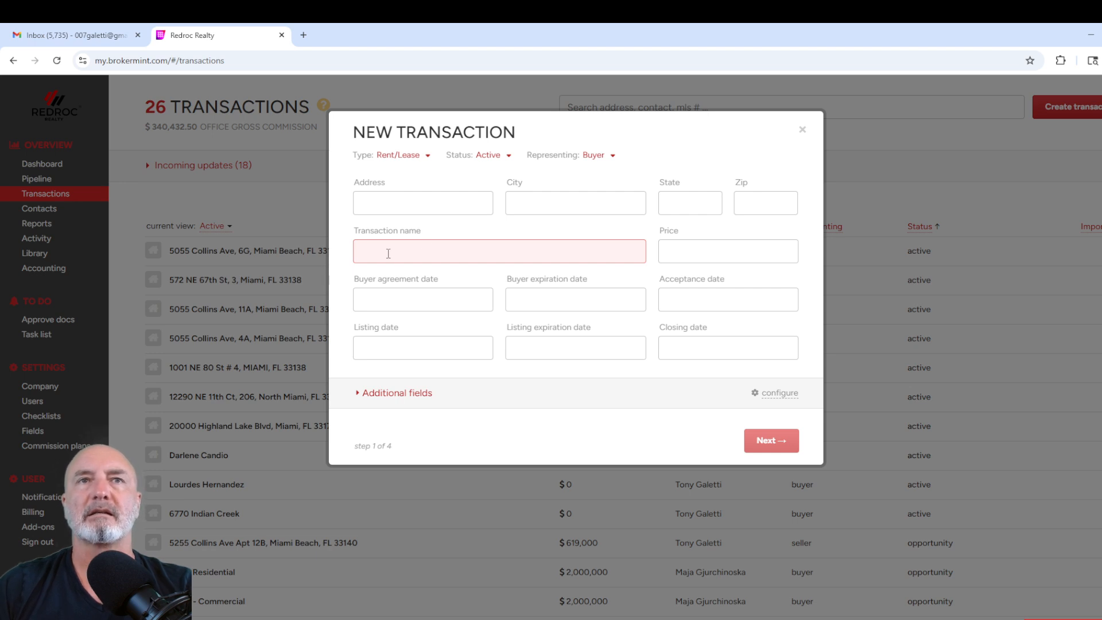
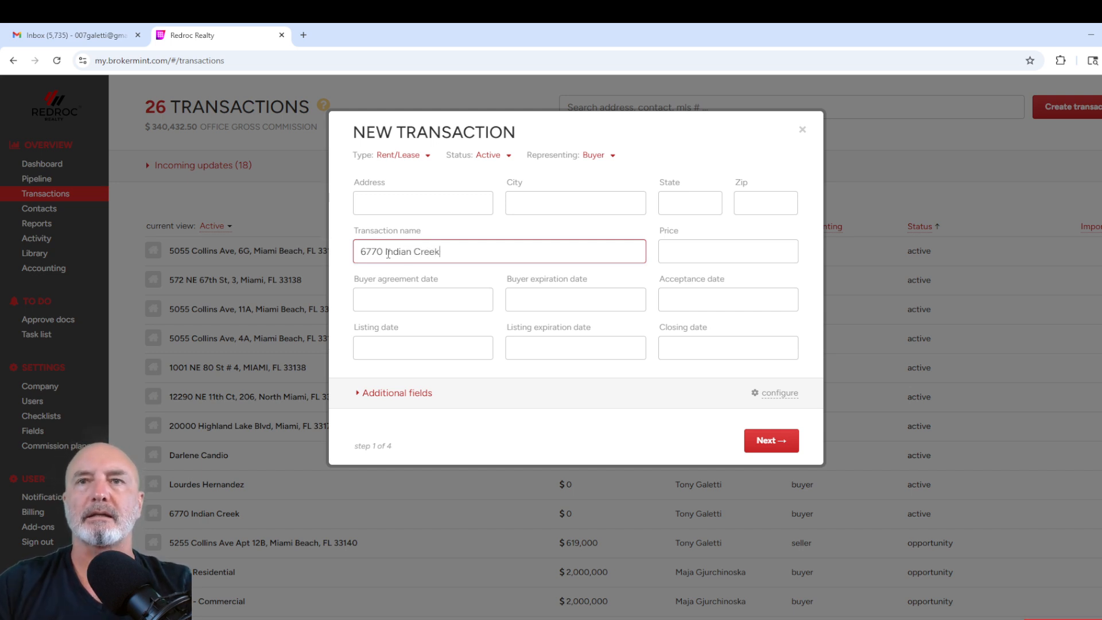
# Step: Enter the property's street address as the transaction name and continue past Agents & Commissions without entering any commission
pyautogui.click(765, 443)
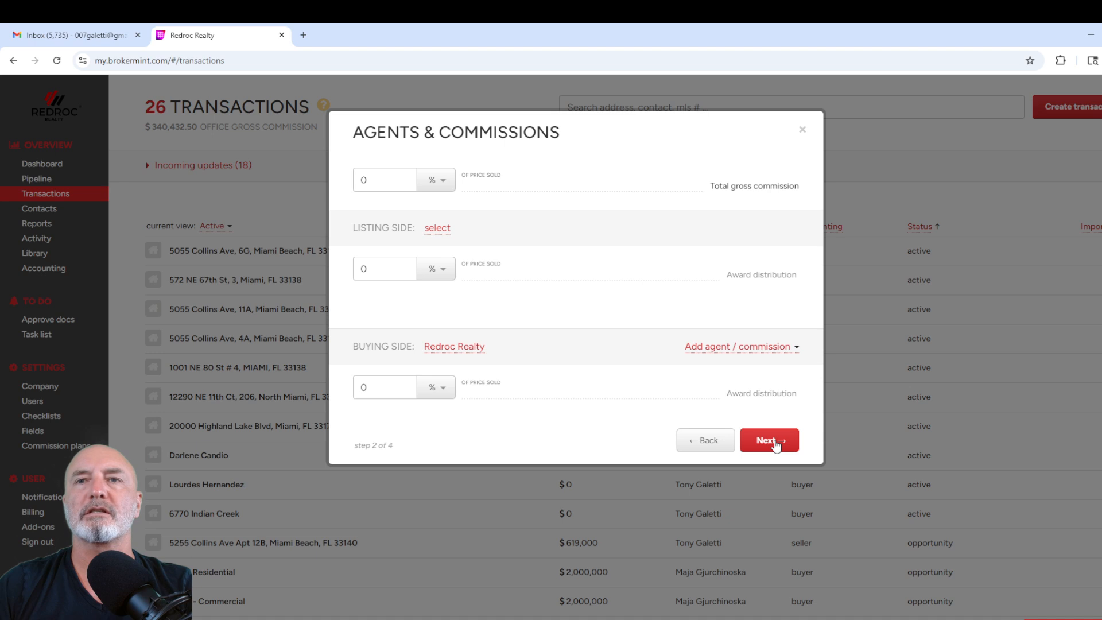
pyautogui.click(774, 446)
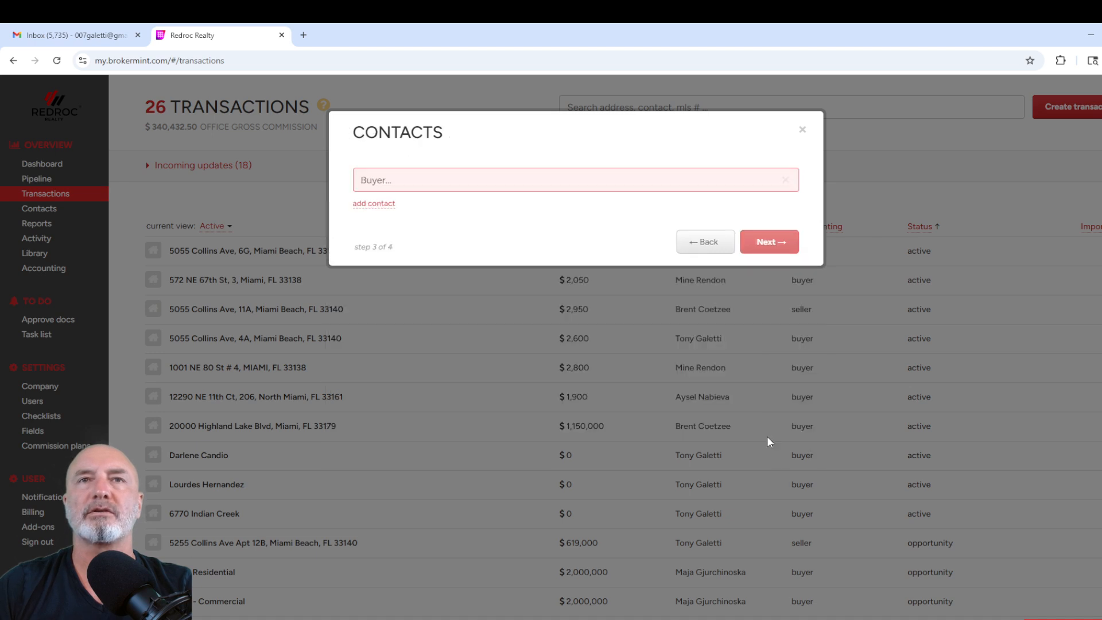
# Step: Create a new contact as the transaction's buyer, filling in the first name, last name and e-mail
pyautogui.click(451, 185)
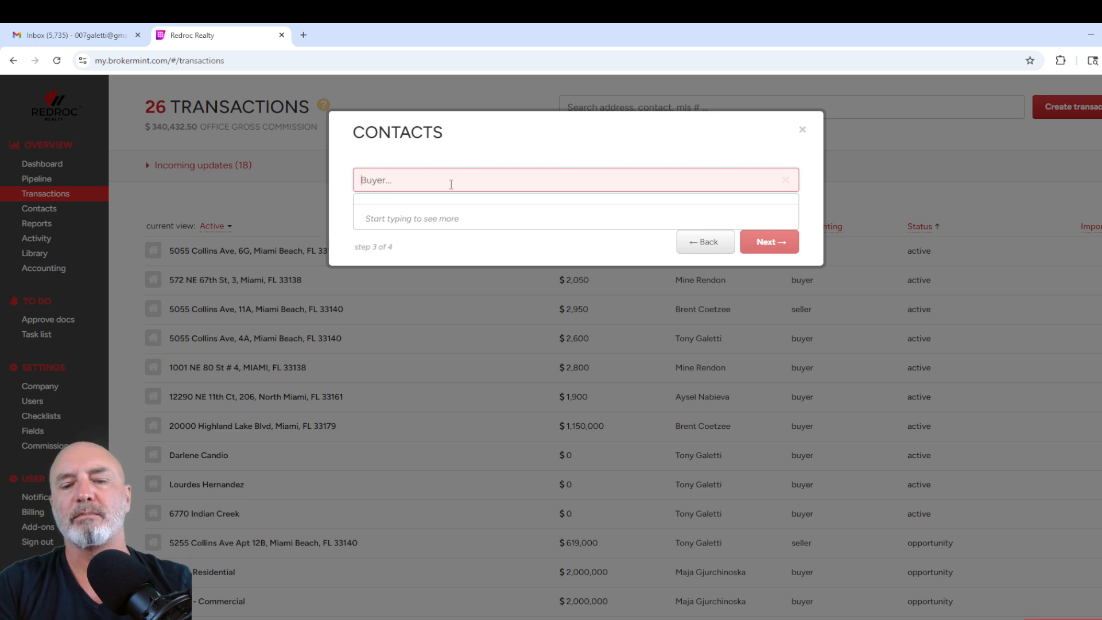
pyautogui.write('bren')
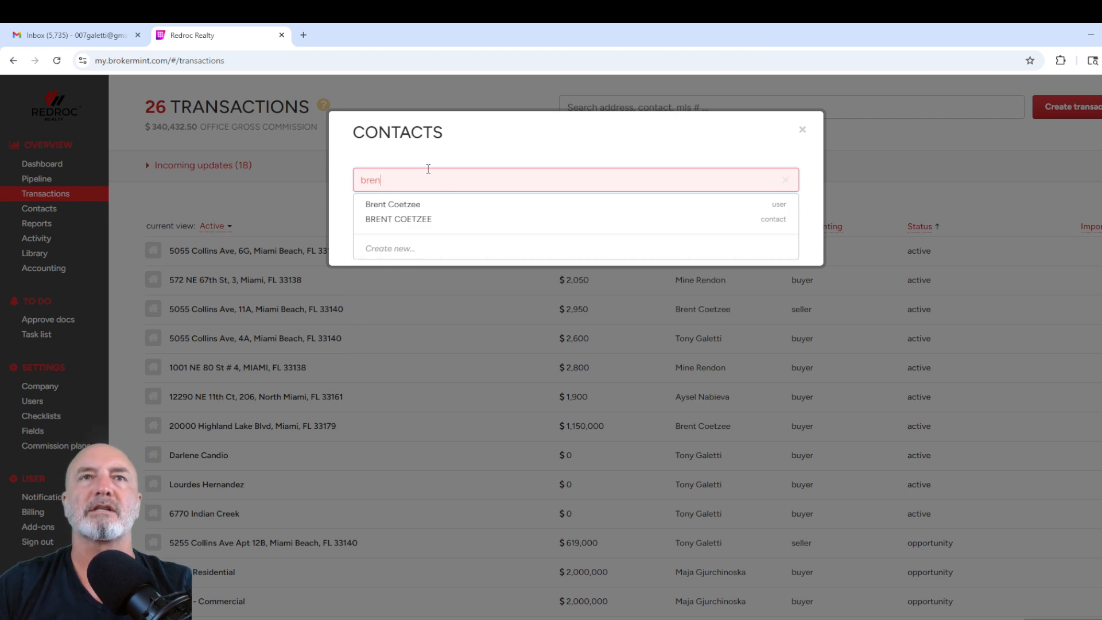
pyautogui.click(390, 248)
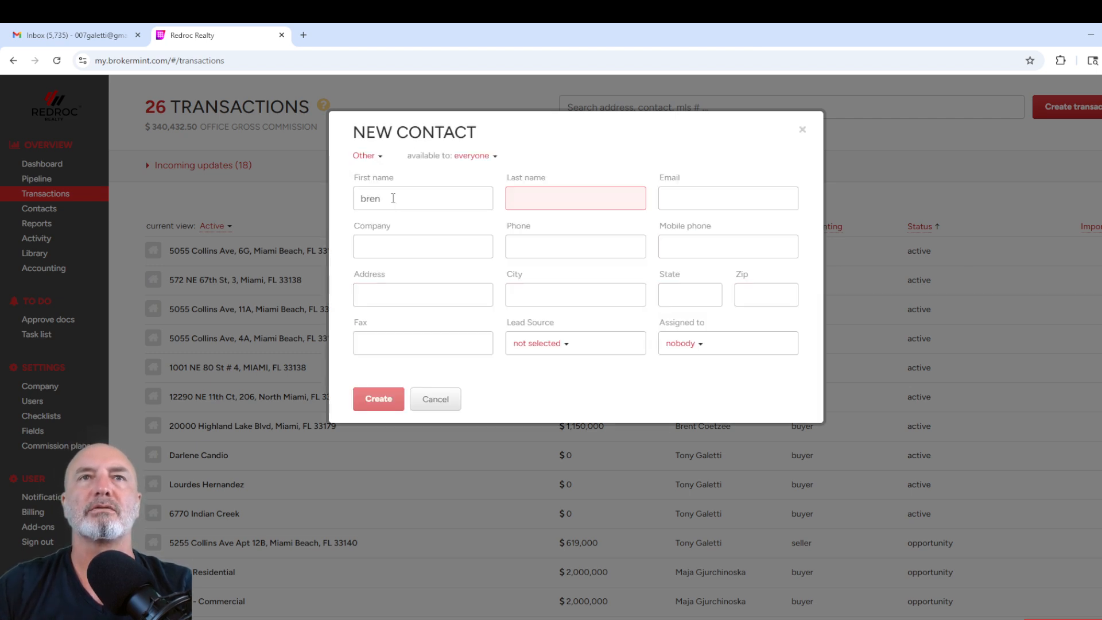
pyautogui.moveTo(393, 198); pyautogui.dragTo(347, 201)
pyautogui.write('Mr')
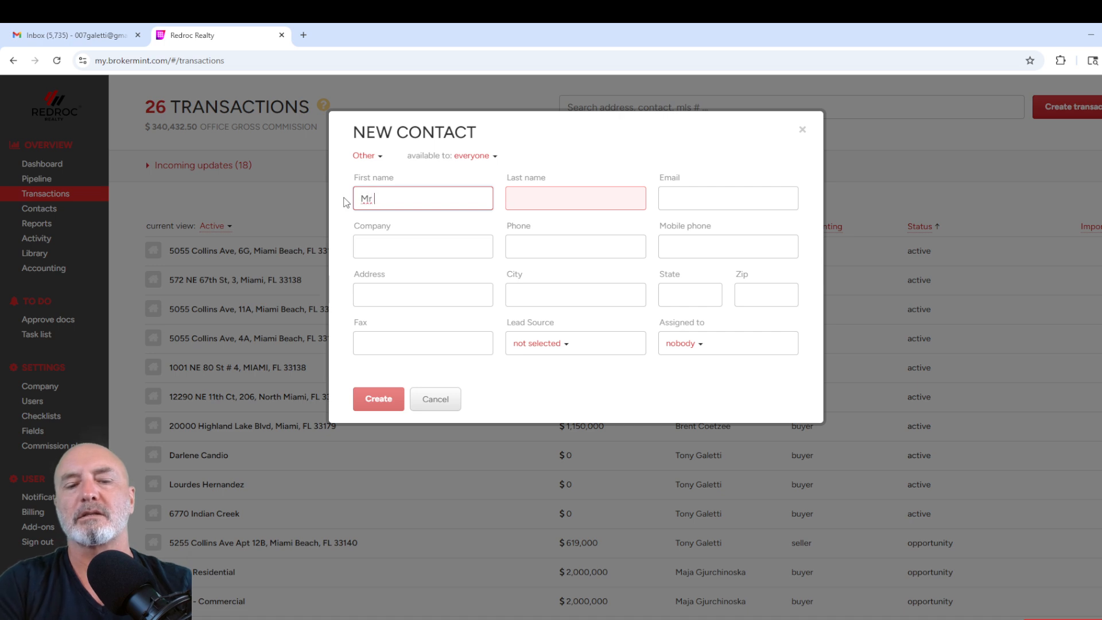
pyautogui.press('Tab')
pyautogui.write('New')
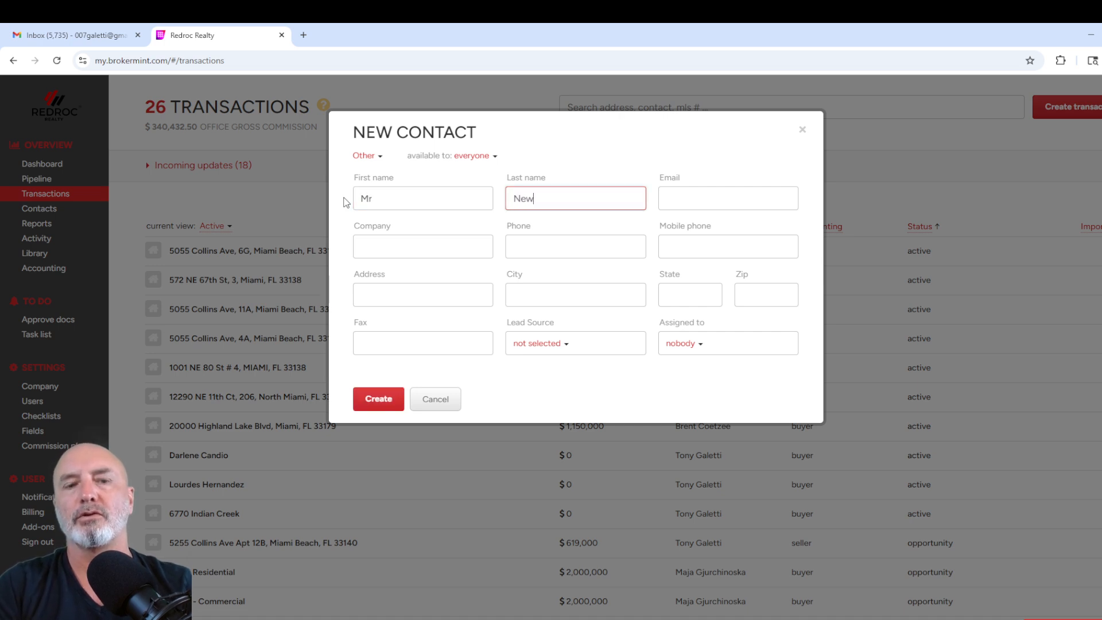
pyautogui.press('Tab')
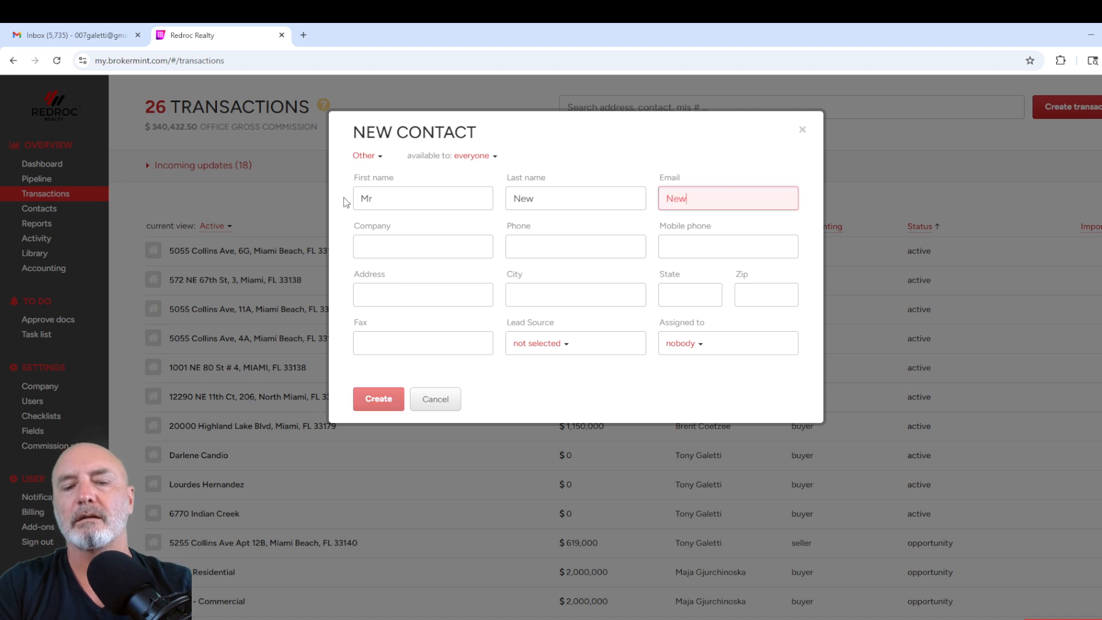
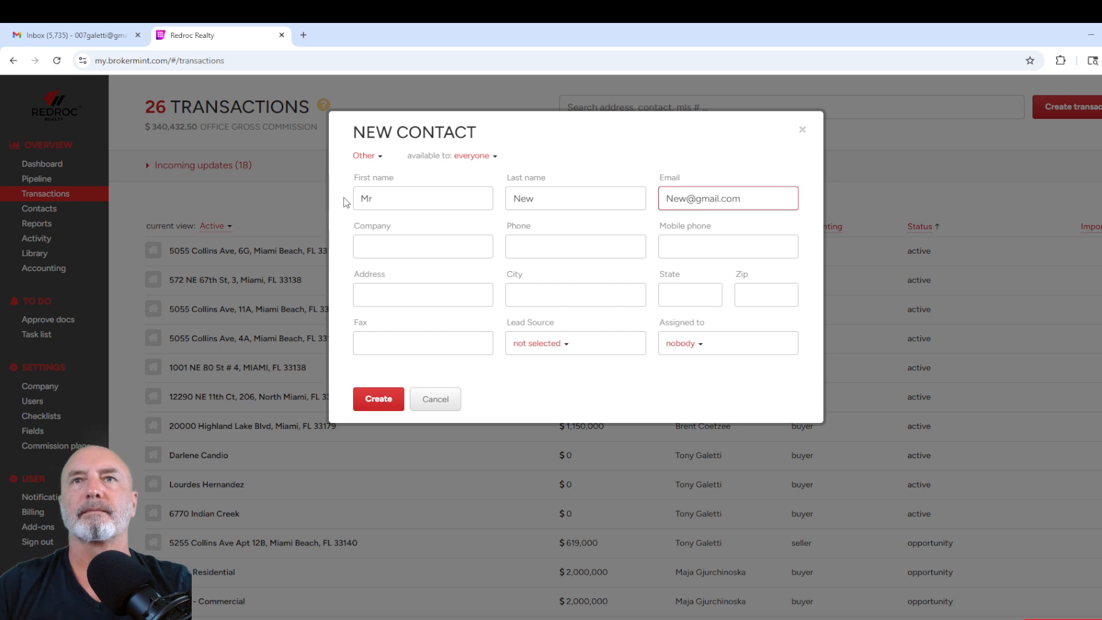
pyautogui.click(374, 396)
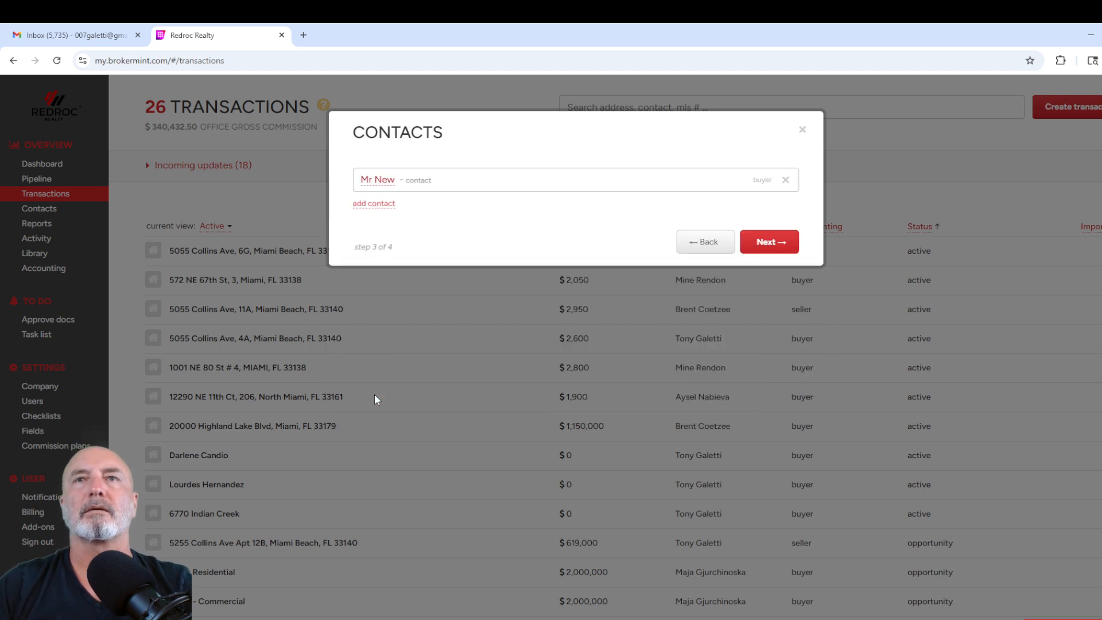
pyautogui.click(771, 244)
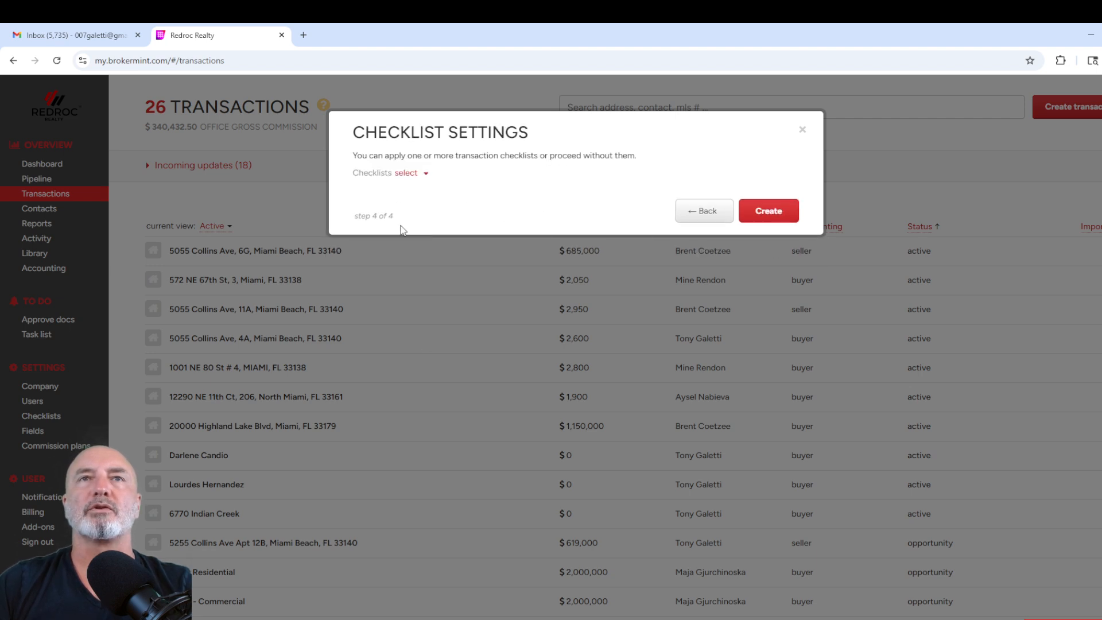
# Step: Apply the Lease checklist and create the transaction
pyautogui.click(408, 176)
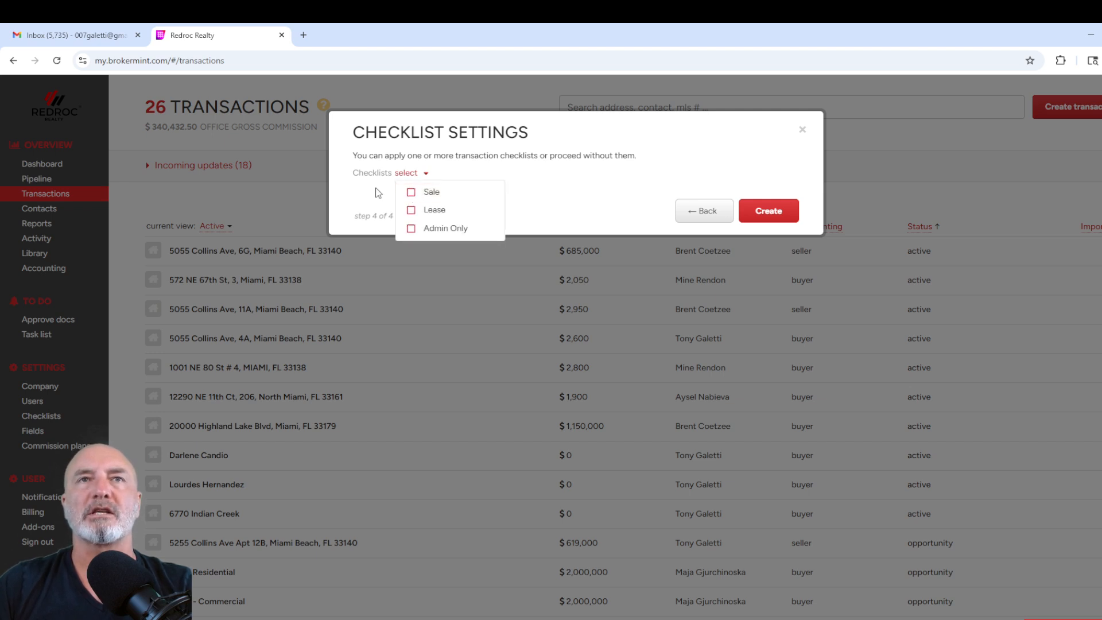
pyautogui.click(413, 212)
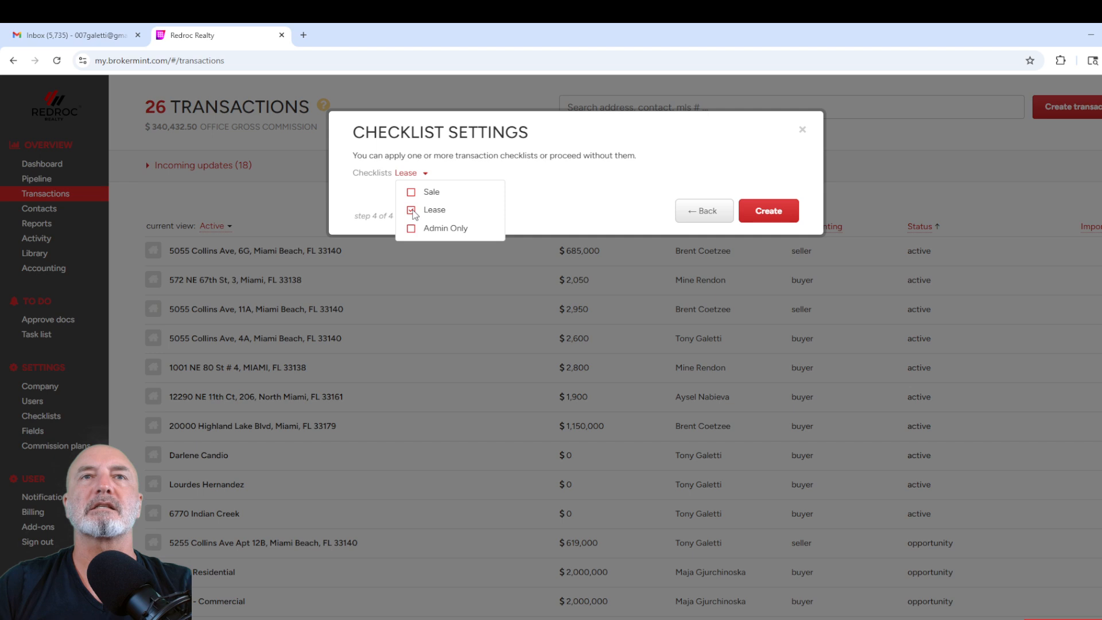
pyautogui.click(749, 208)
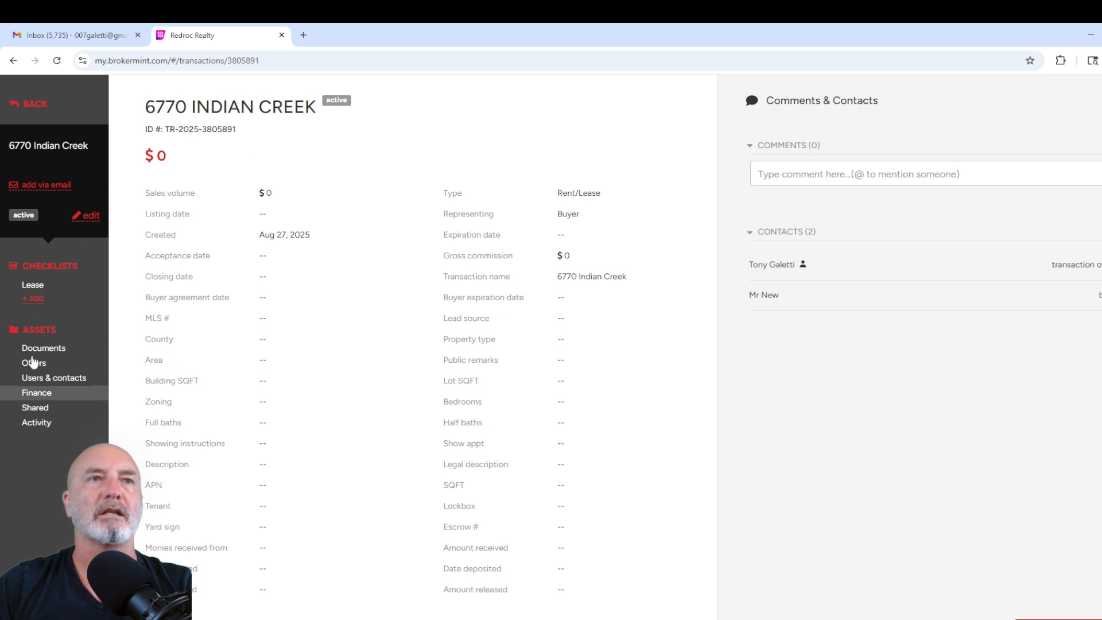
# Step: Open the Redroc Contract/Offer to Lease form from the Lease checklist, keeping Contract to Lease_CL-10.pdf and the default landlord and tenant signers
pyautogui.click(33, 287)
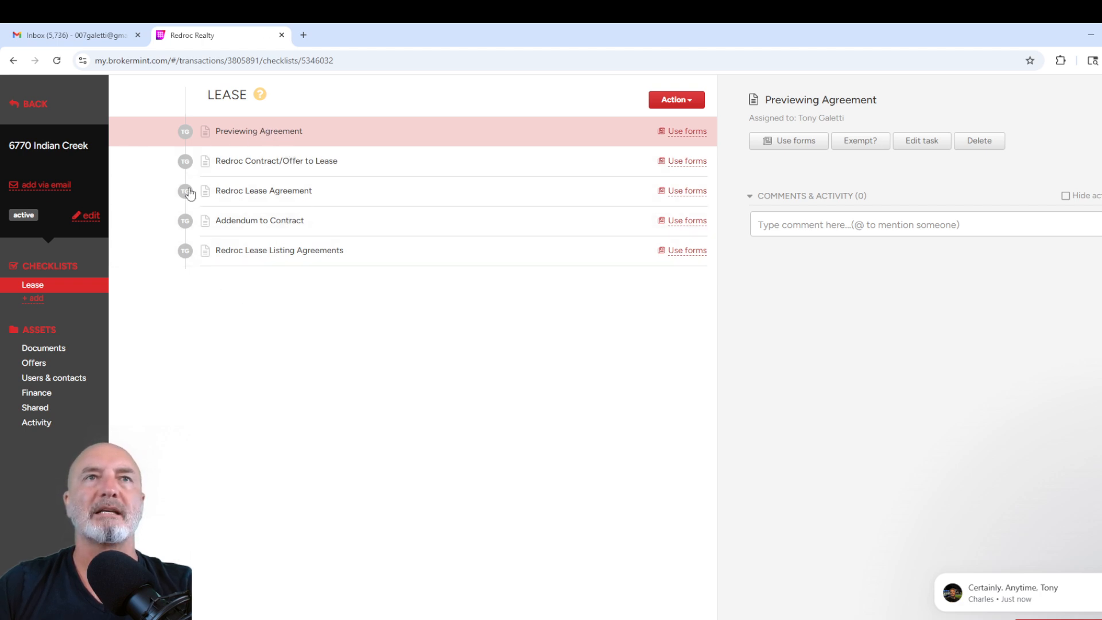
pyautogui.click(684, 165)
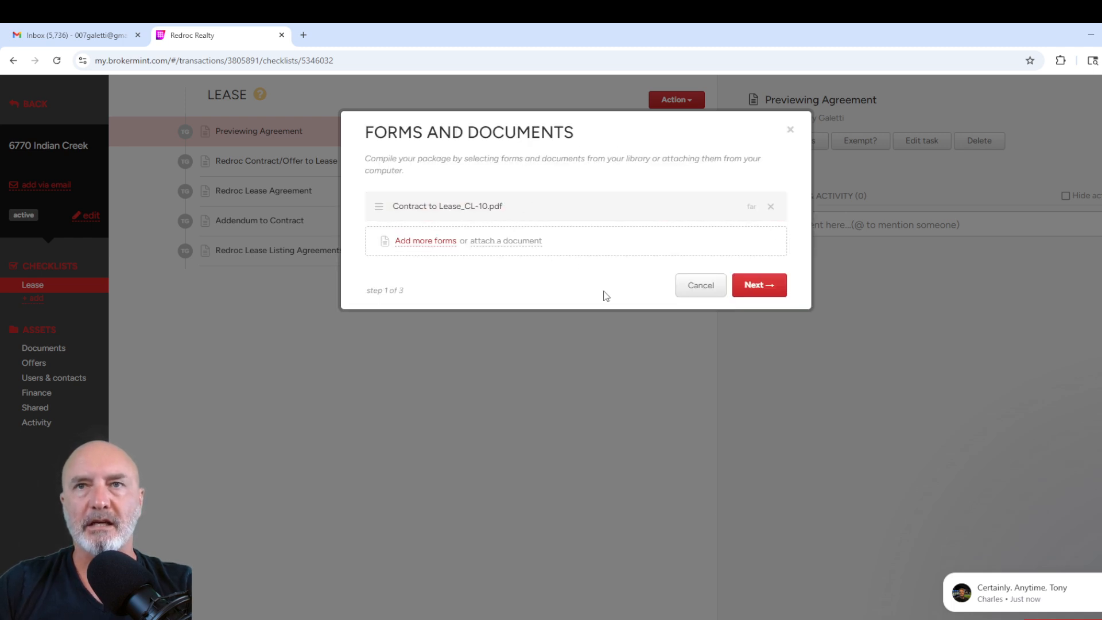
pyautogui.click(755, 284)
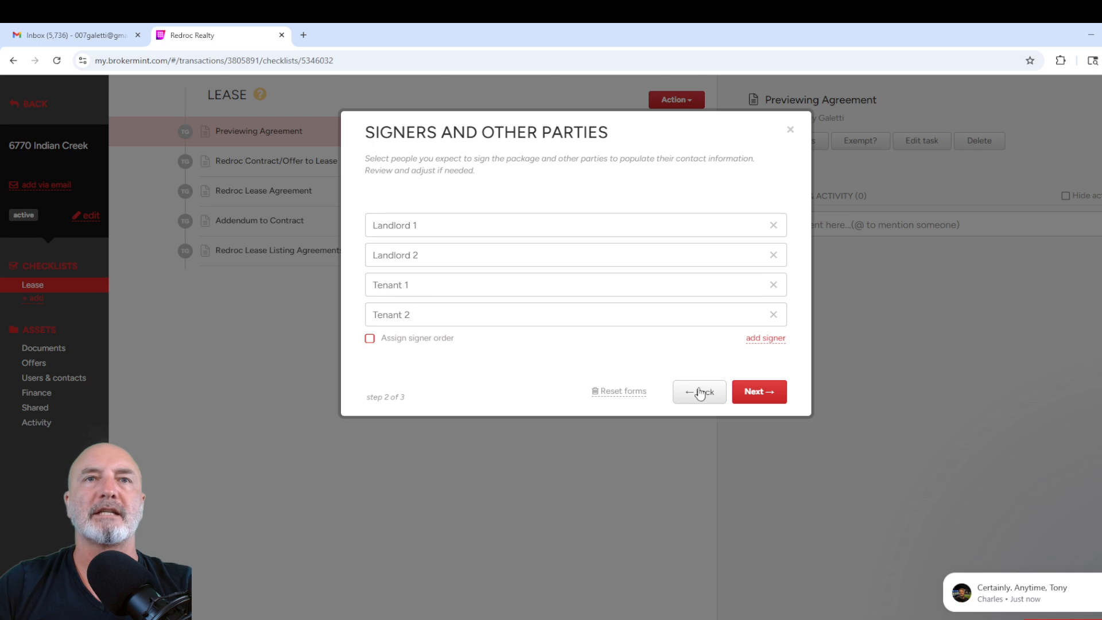
pyautogui.click(758, 391)
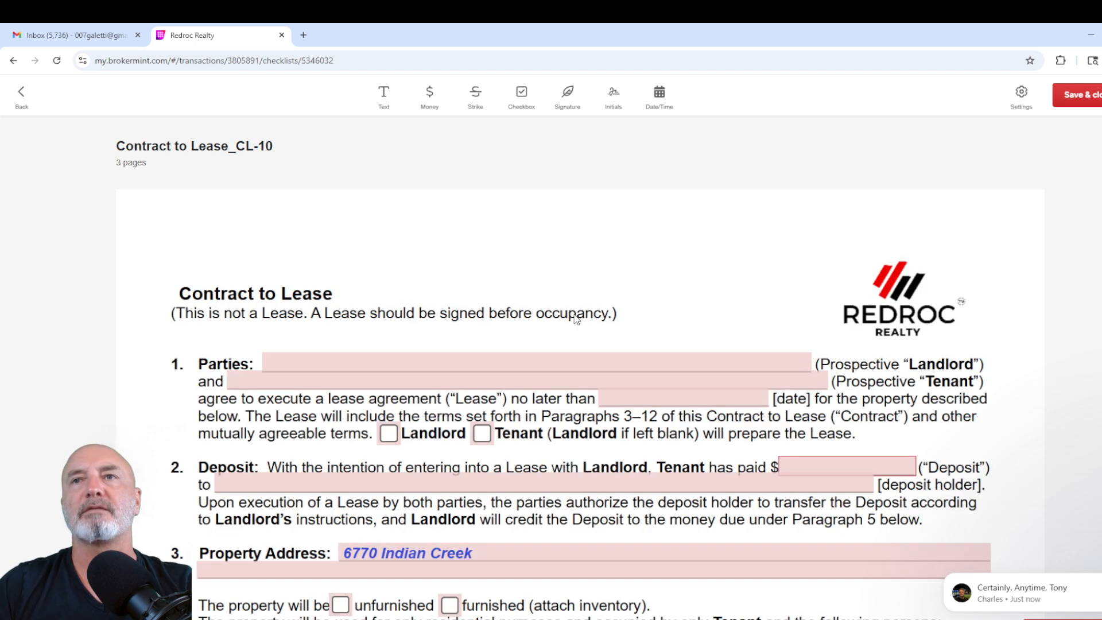
# Step: Send the Contract to Lease_CL-10 form for eSign
pyautogui.scroll(-10, 577, 339)
pyautogui.scroll(-7, 578, 360)
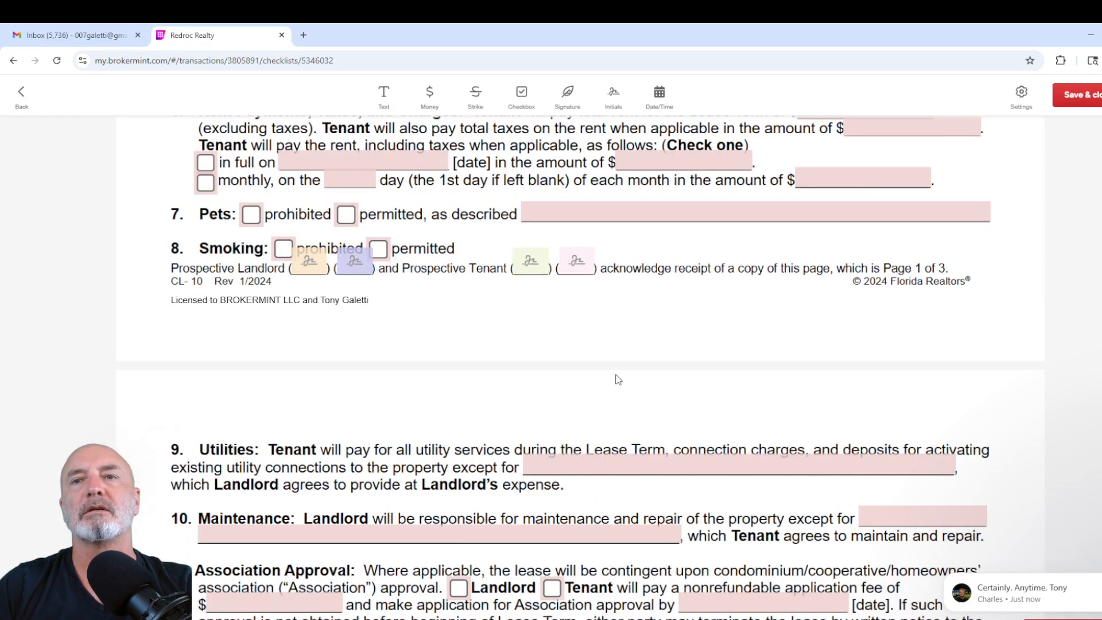
pyautogui.scroll(-5, 617, 376)
pyautogui.scroll(-6, 617, 376)
pyautogui.scroll(8, 620, 371)
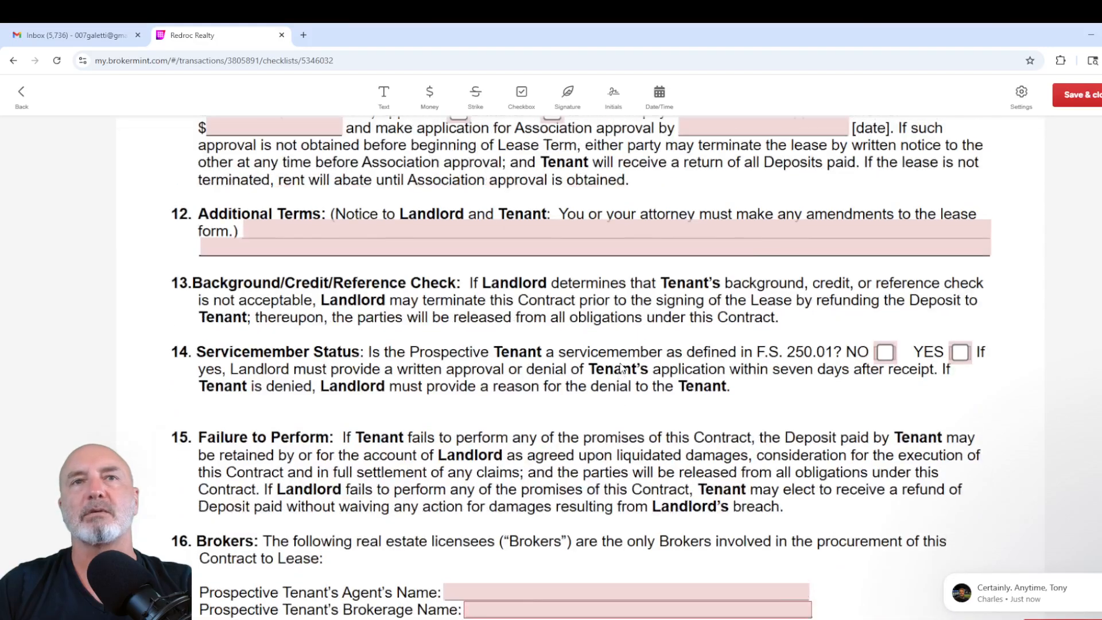
pyautogui.scroll(10, 622, 368)
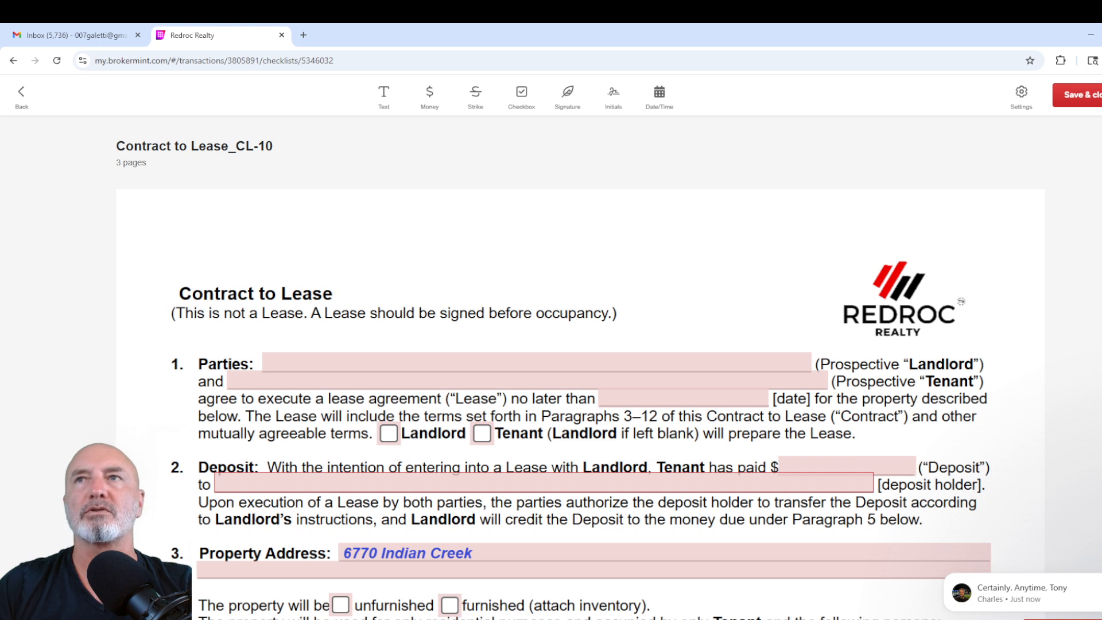
pyautogui.click(1021, 93)
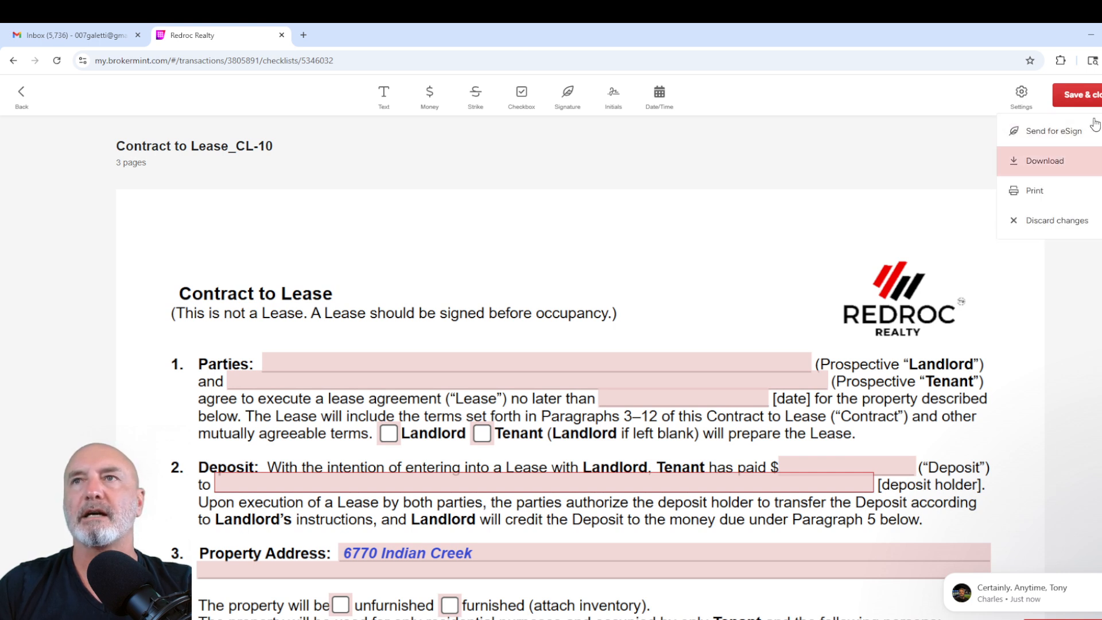
pyautogui.click(1063, 133)
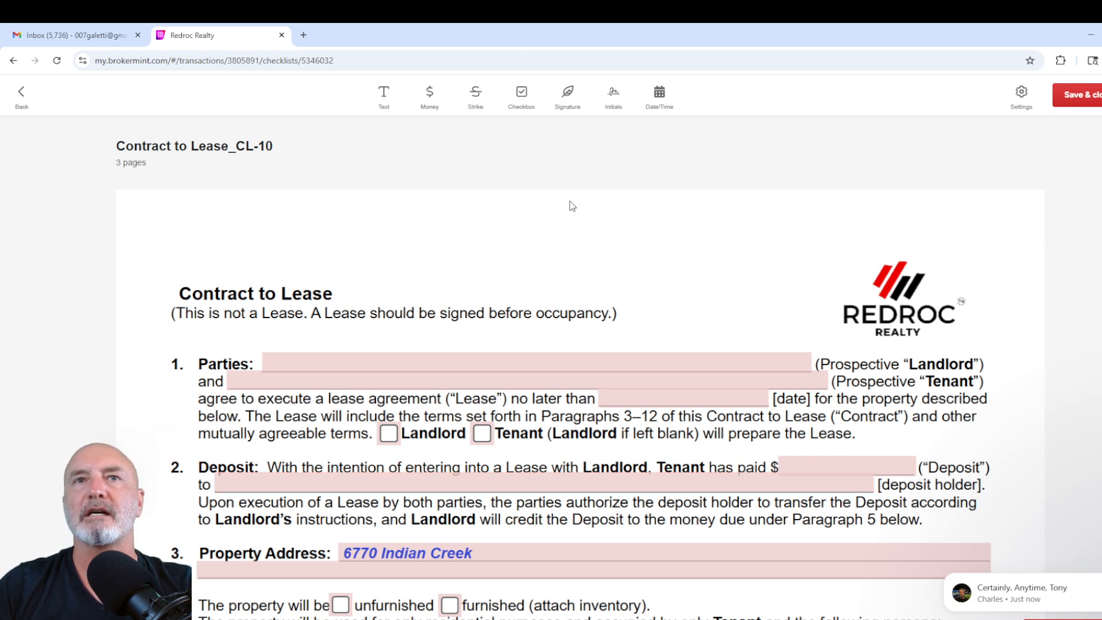